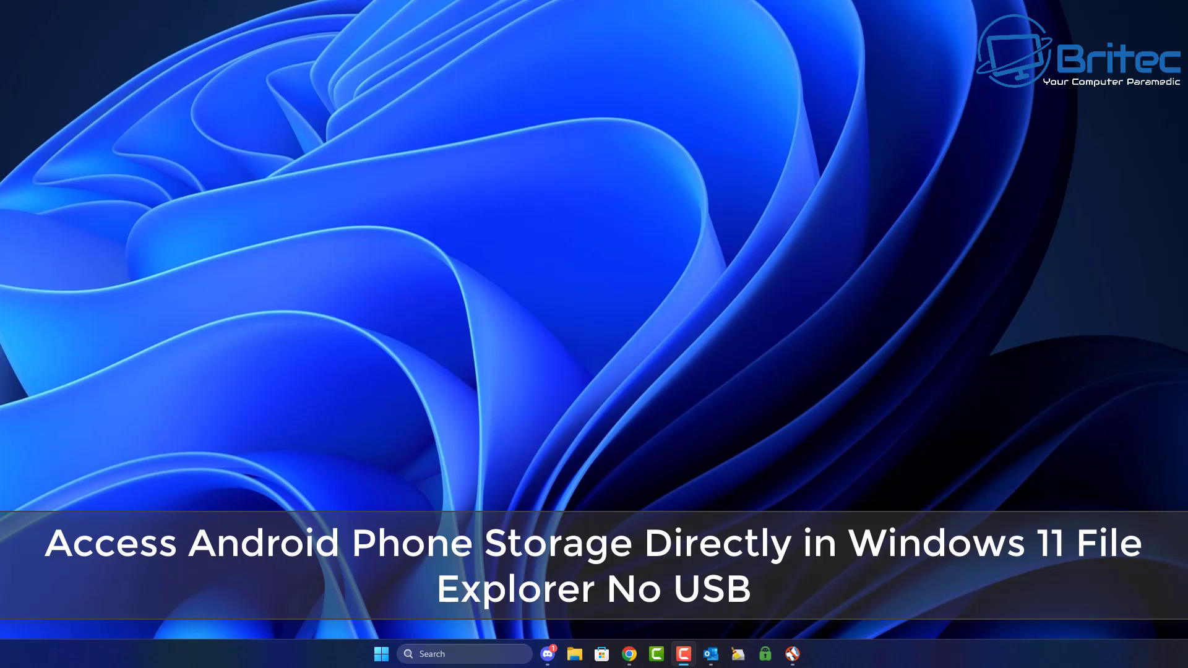
- Search the Start menu for 'mobile device'
{"action": "left_click", "coordinate": [381, 654]}
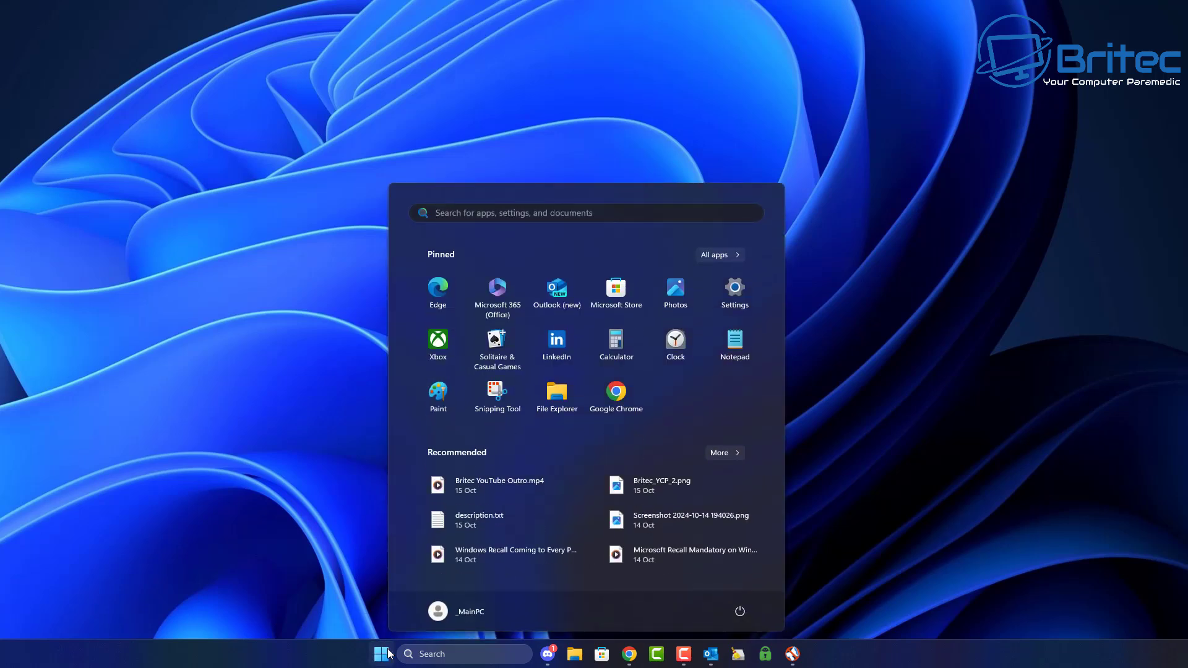
{"action": "type", "text": "mobile"}
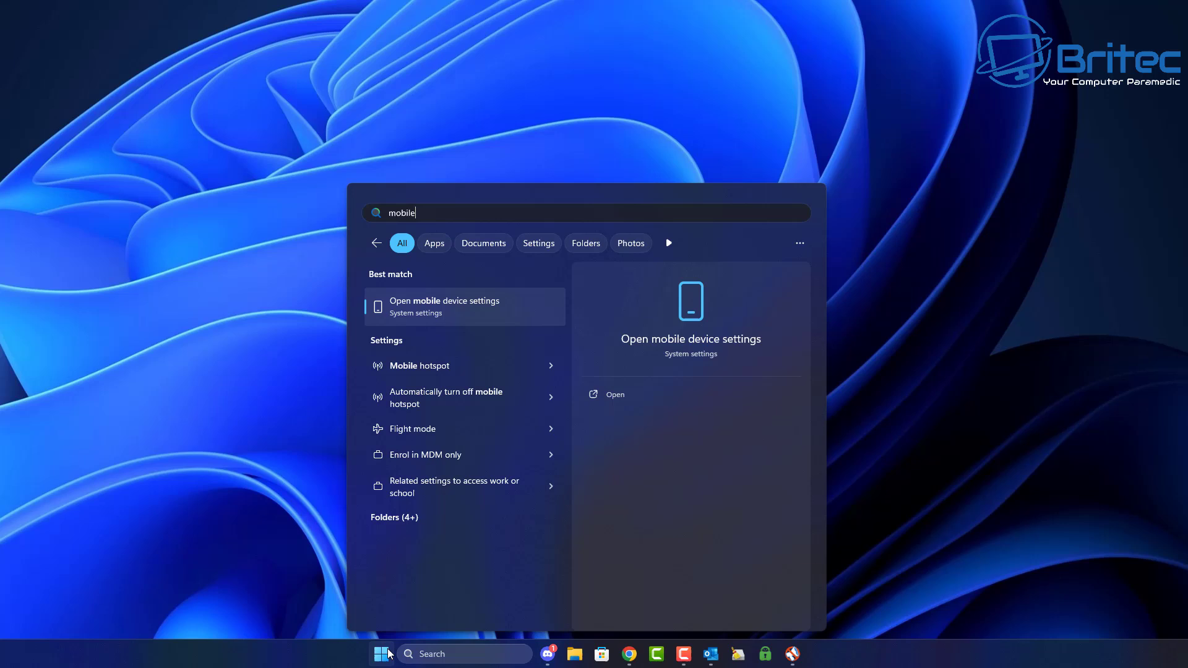
{"action": "type", "text": " device"}
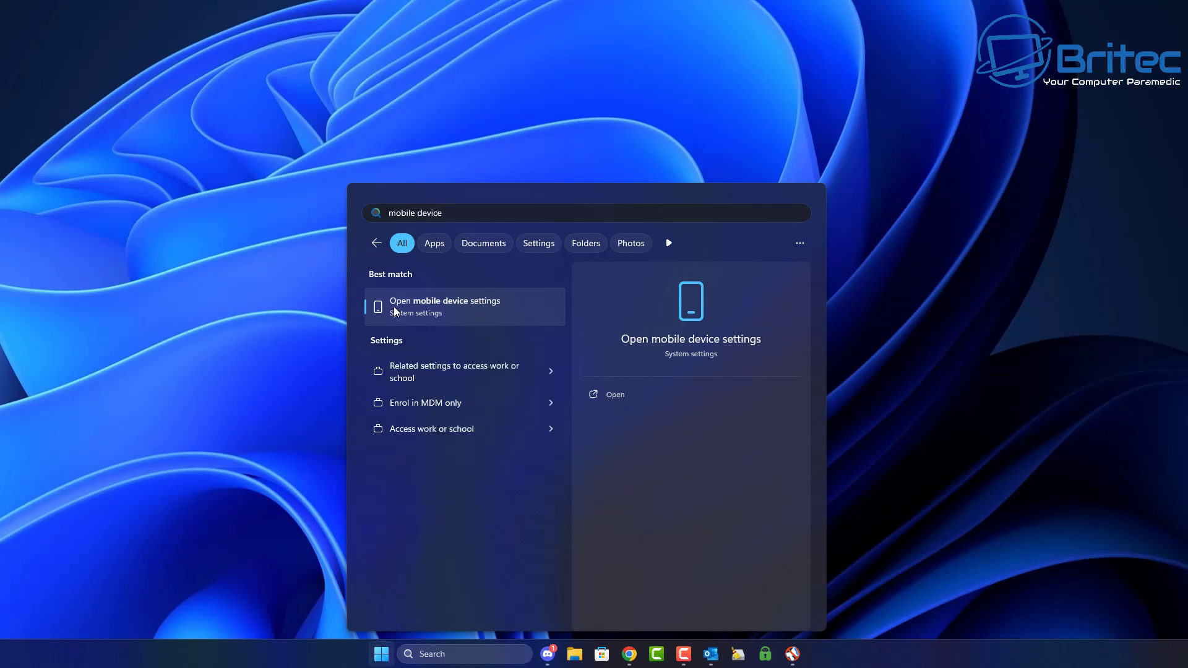
- Open mobile device settings and turn on 'Allow this PC to access your mobile devices'
{"action": "left_click", "coordinate": [440, 313]}
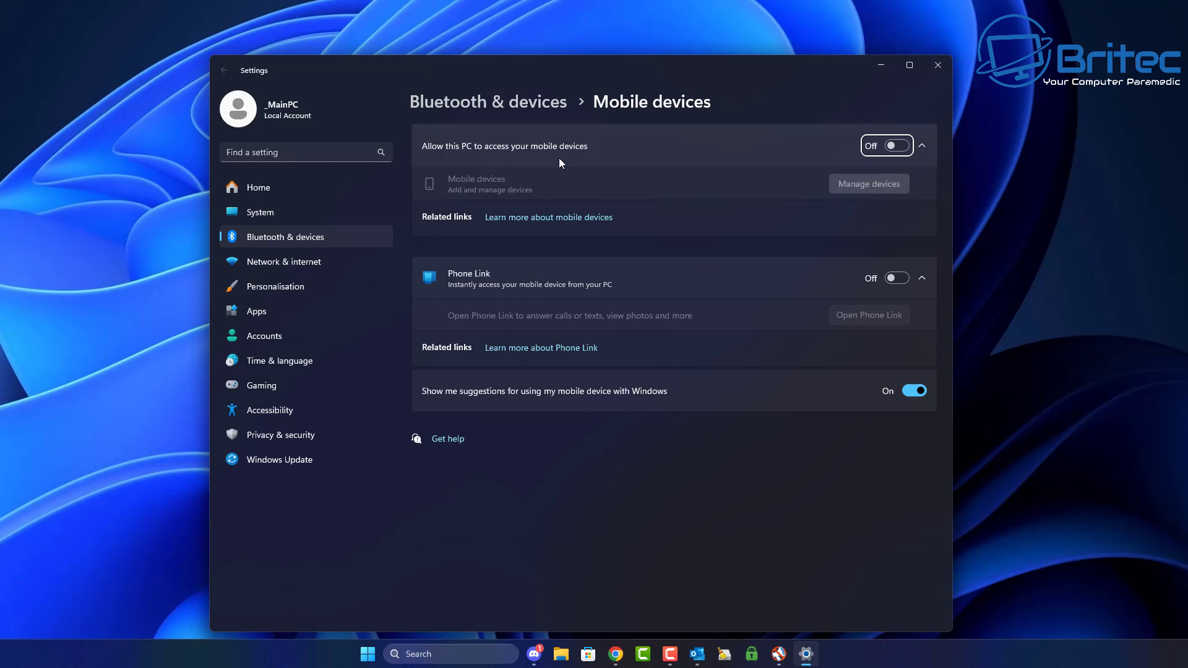
{"action": "left_click", "coordinate": [899, 148]}
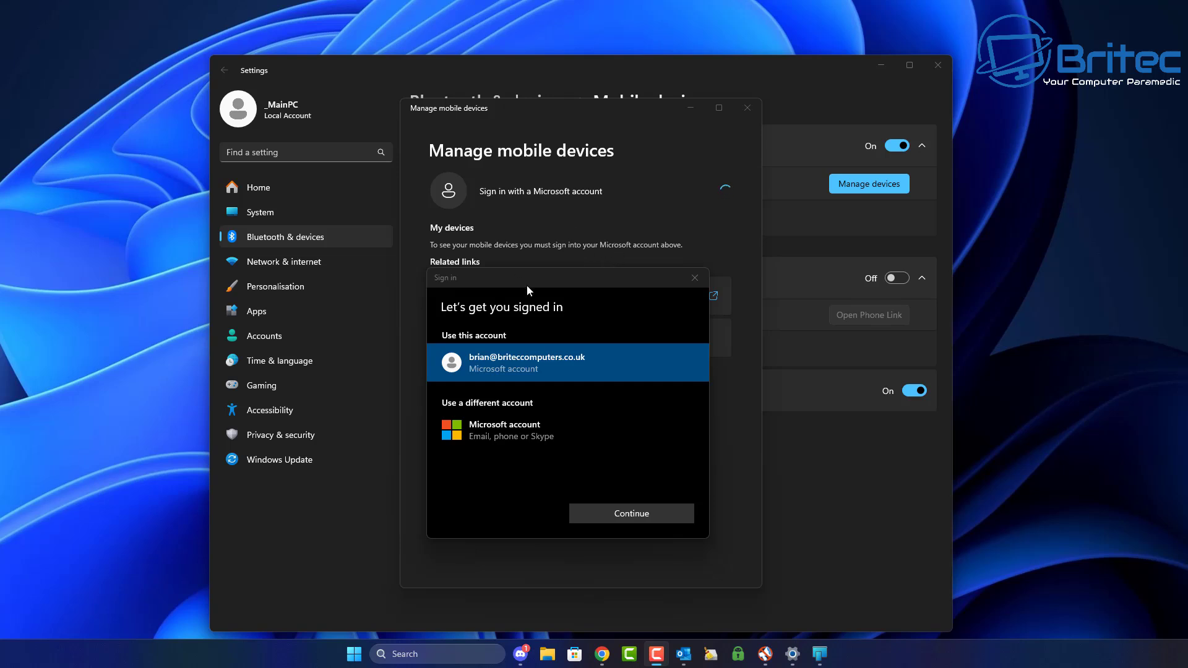
- Sign in by choosing the existing Microsoft account and confirming it
{"action": "left_click", "coordinate": [547, 367]}
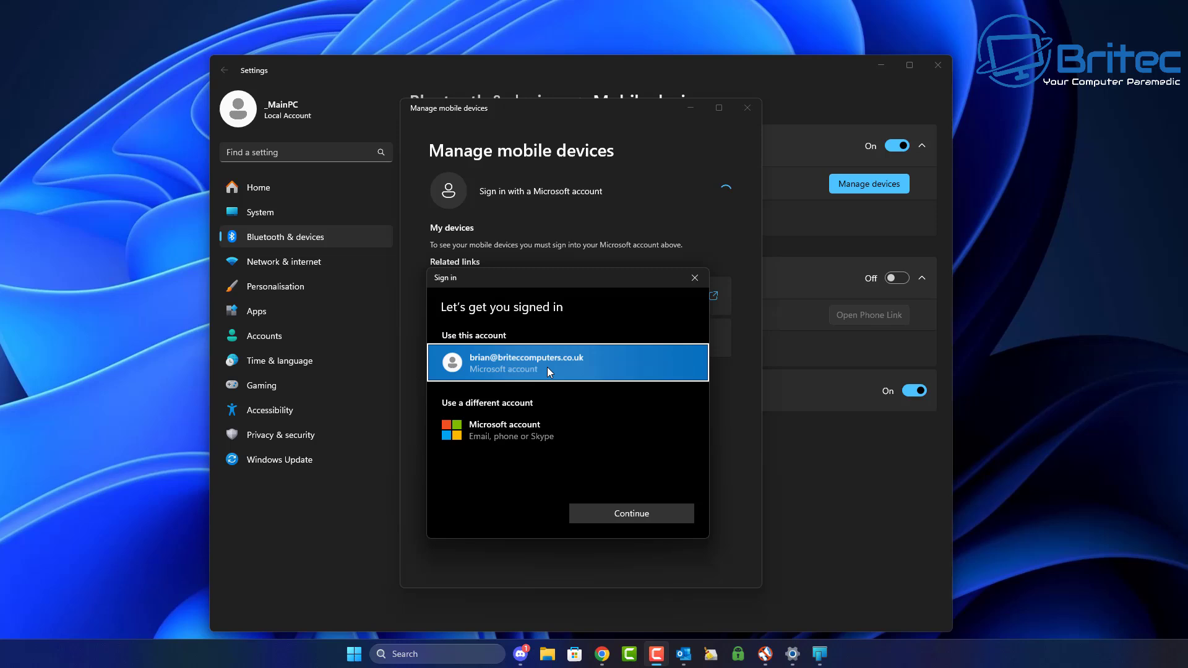
{"action": "left_click", "coordinate": [623, 517]}
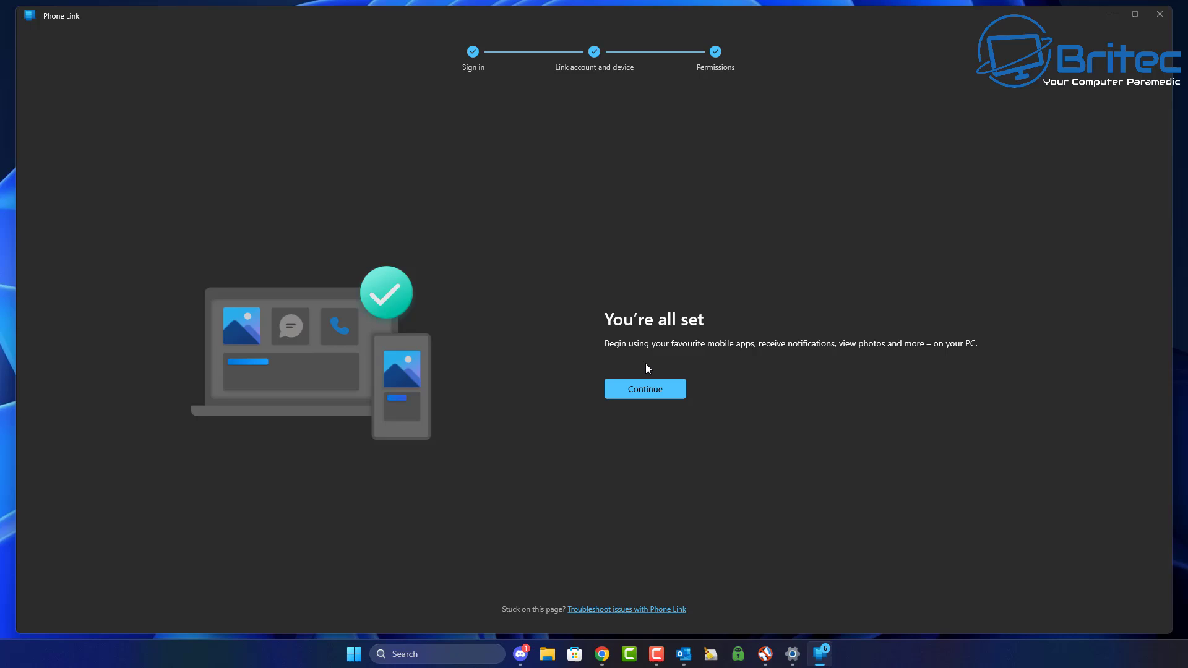
- Finish the Phone Link welcome for the Pixel 6 and skip the starter task suggestions
{"action": "left_click", "coordinate": [650, 396]}
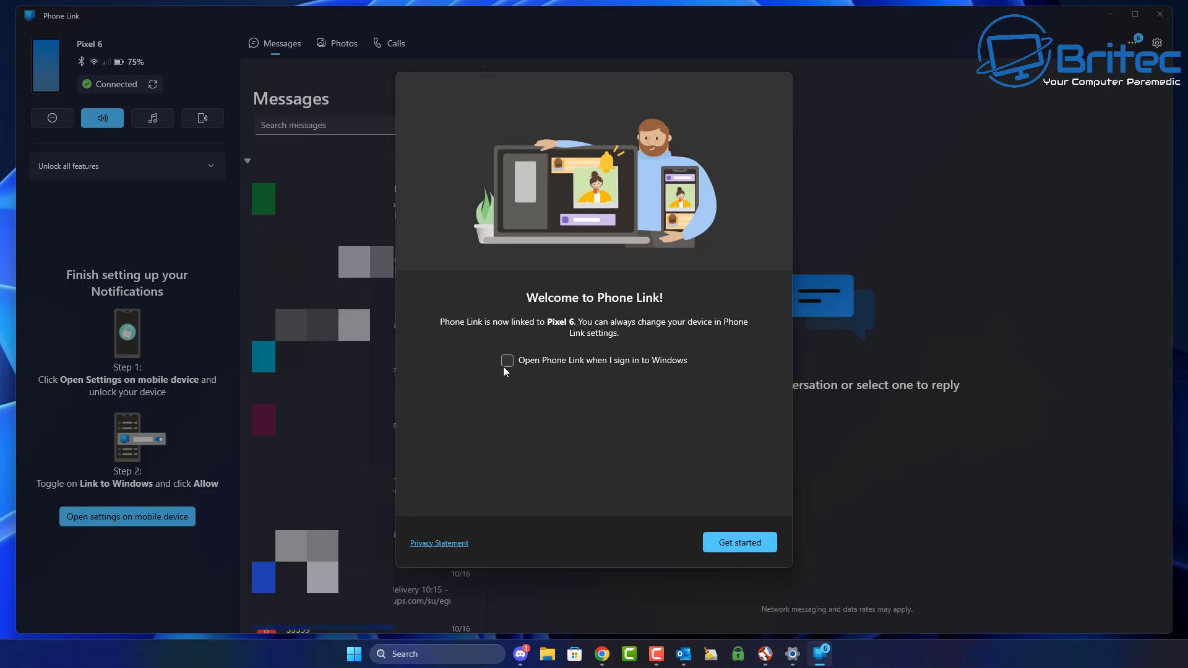
{"action": "left_click", "coordinate": [736, 545]}
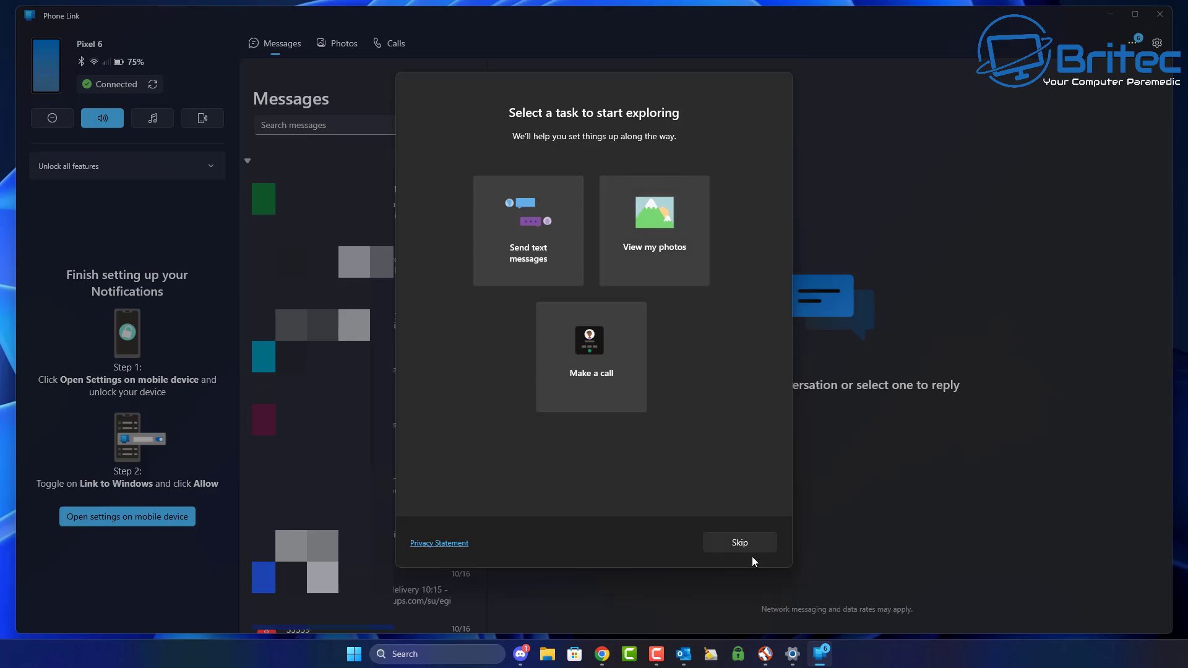
{"action": "left_click", "coordinate": [749, 543]}
{"action": "left_click", "coordinate": [747, 543]}
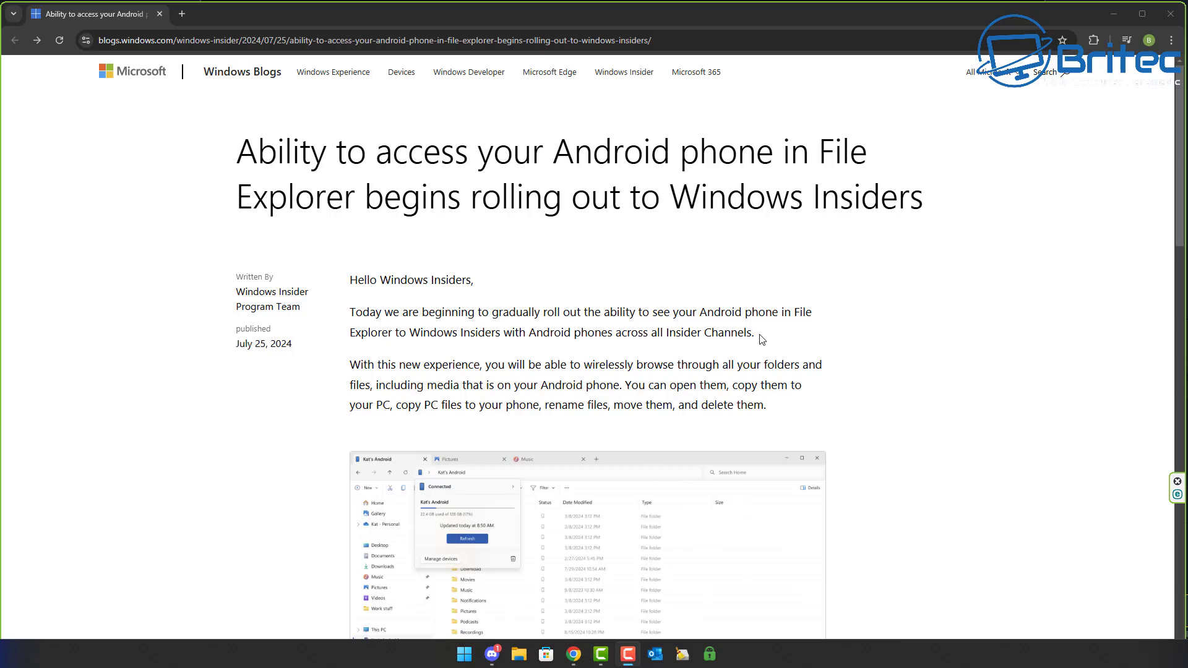
{"action": "left_click", "coordinate": [1181, 129]}
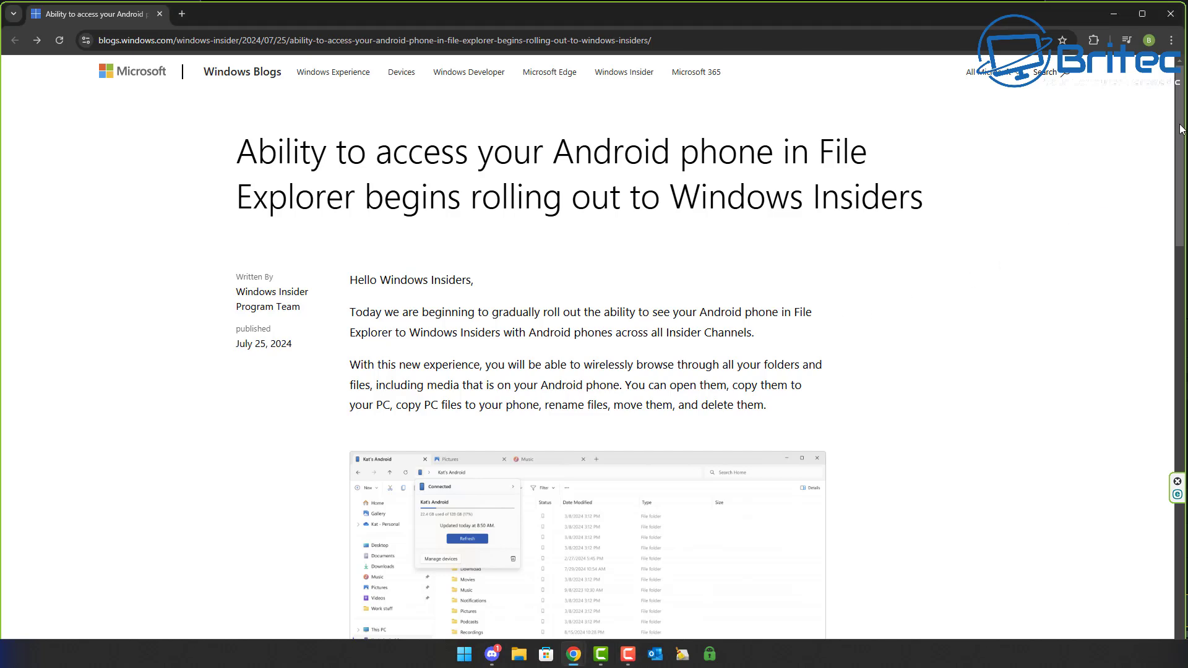
{"action": "left_click_drag", "start_coordinate": [1181, 129], "coordinate": [1181, 218]}
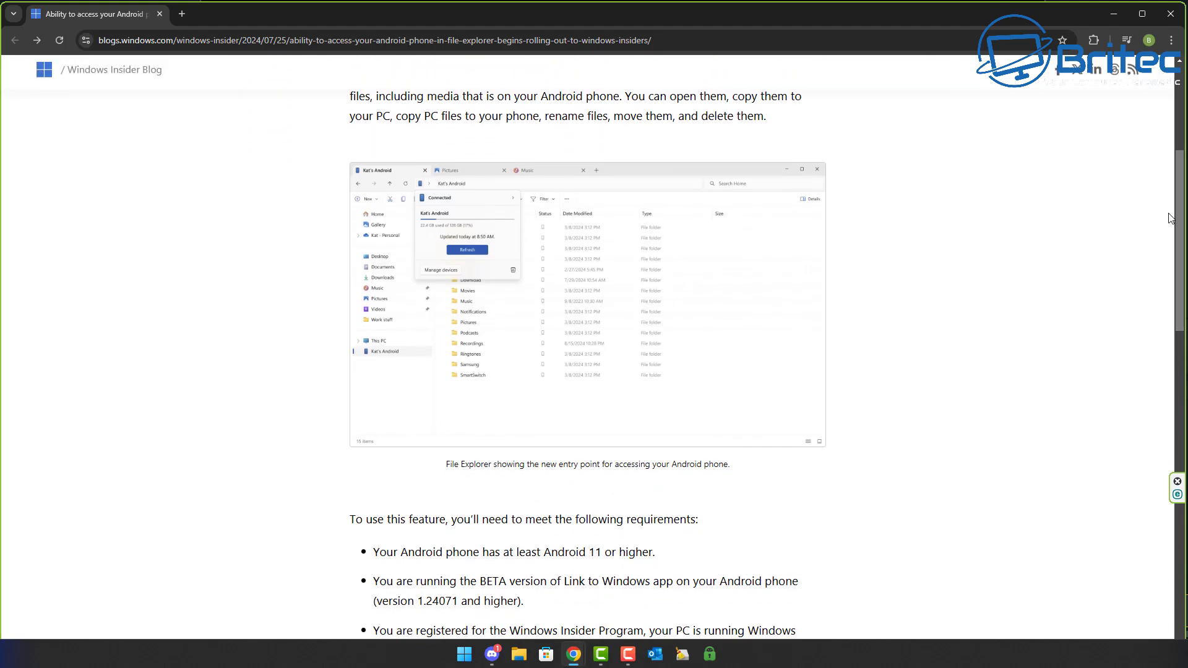
{"action": "left_click", "coordinate": [657, 320]}
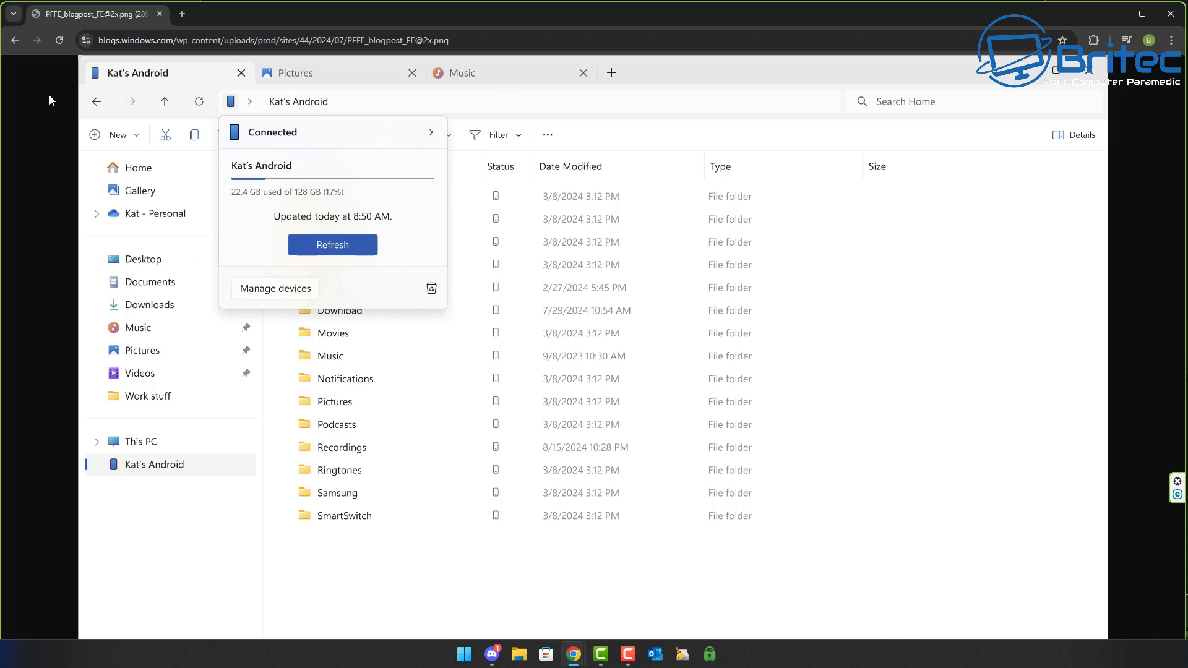
{"action": "left_click", "coordinate": [14, 44]}
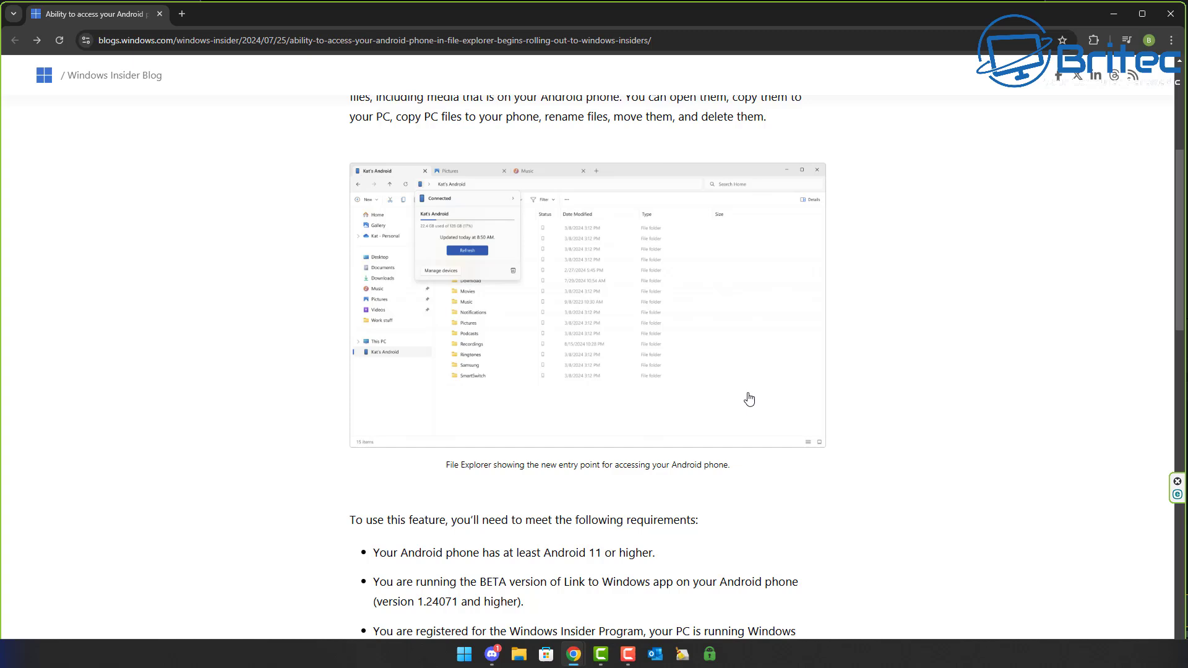
{"action": "scroll", "coordinate": [792, 472], "scroll_direction": "down", "scroll_amount": 3}
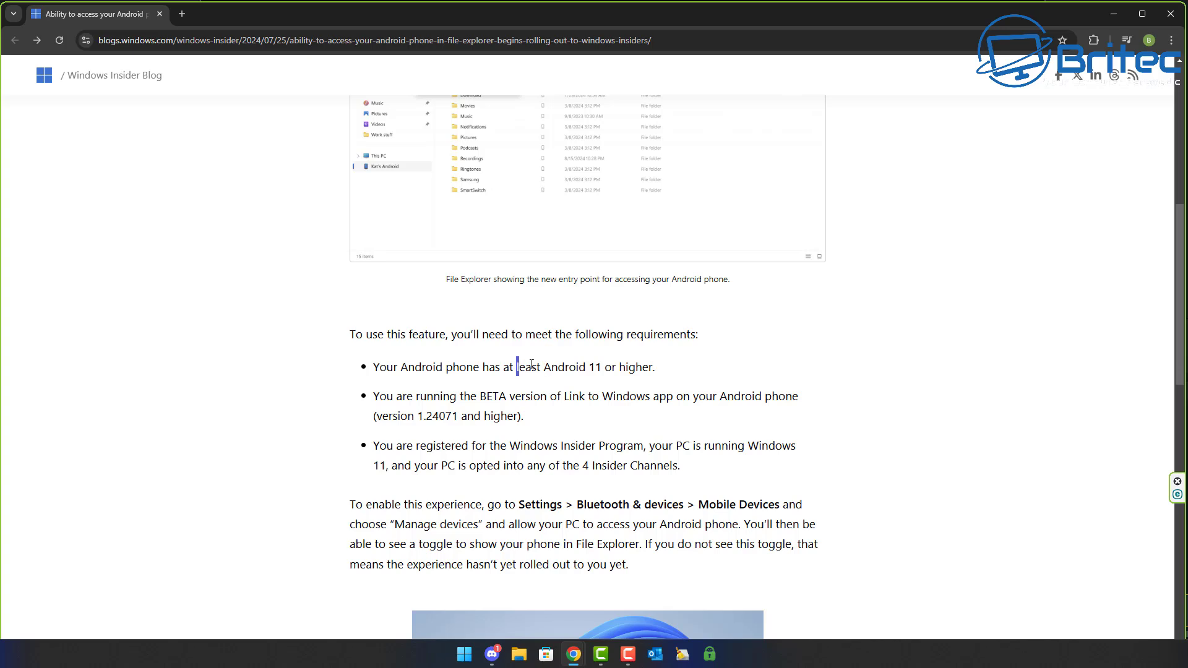
{"action": "left_click_drag", "start_coordinate": [517, 367], "coordinate": [604, 368]}
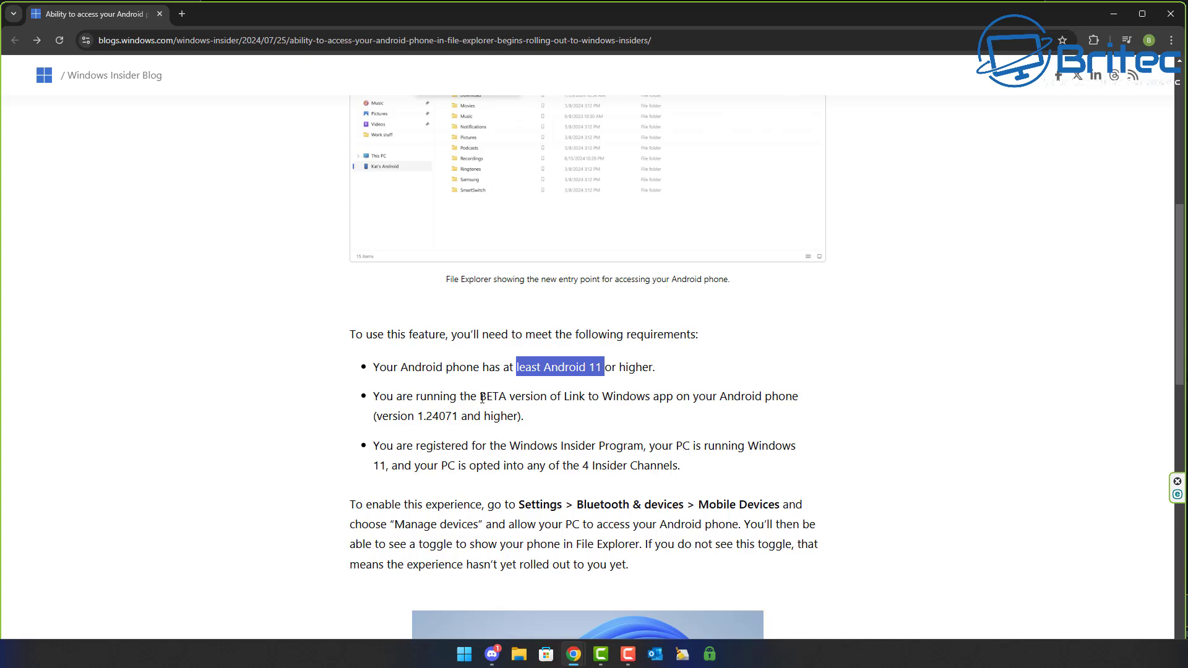
{"action": "left_click_drag", "start_coordinate": [481, 397], "coordinate": [602, 397]}
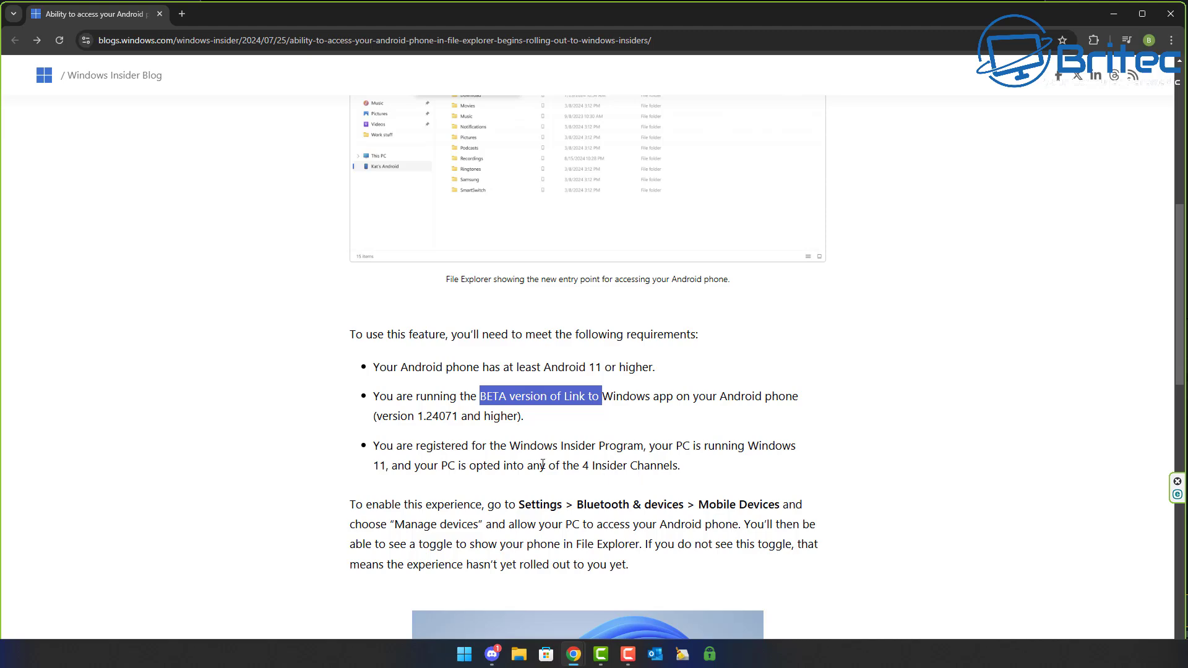
{"action": "left_click_drag", "start_coordinate": [510, 445], "coordinate": [648, 445]}
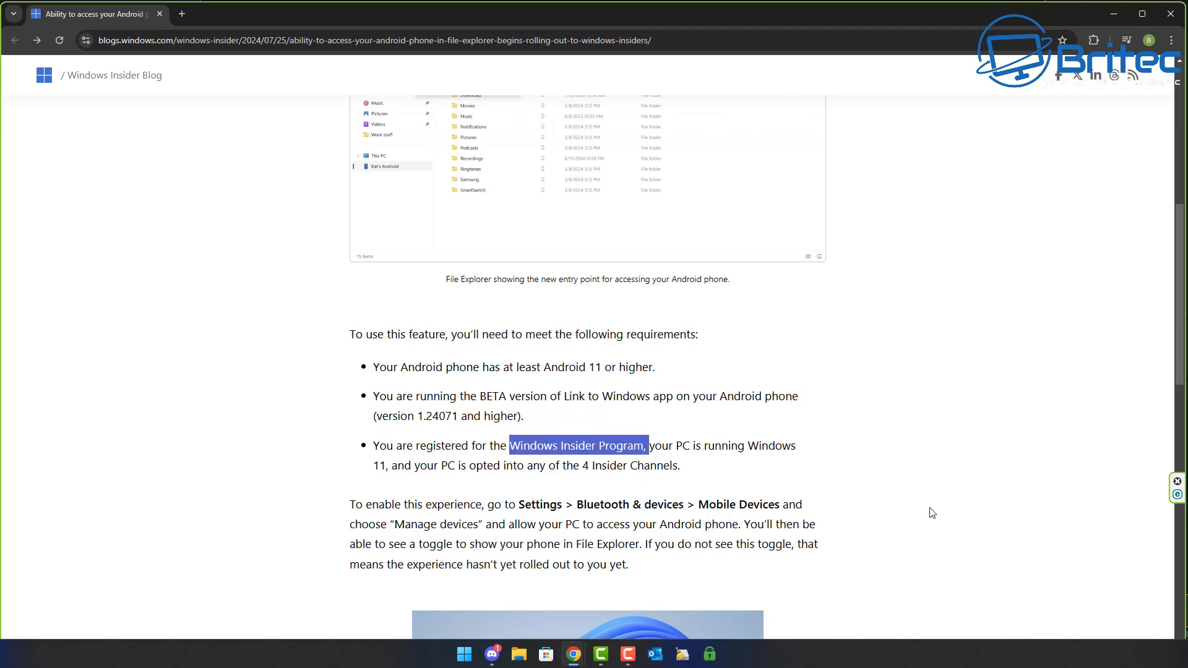
{"action": "scroll", "coordinate": [926, 512], "scroll_direction": "down", "scroll_amount": 5}
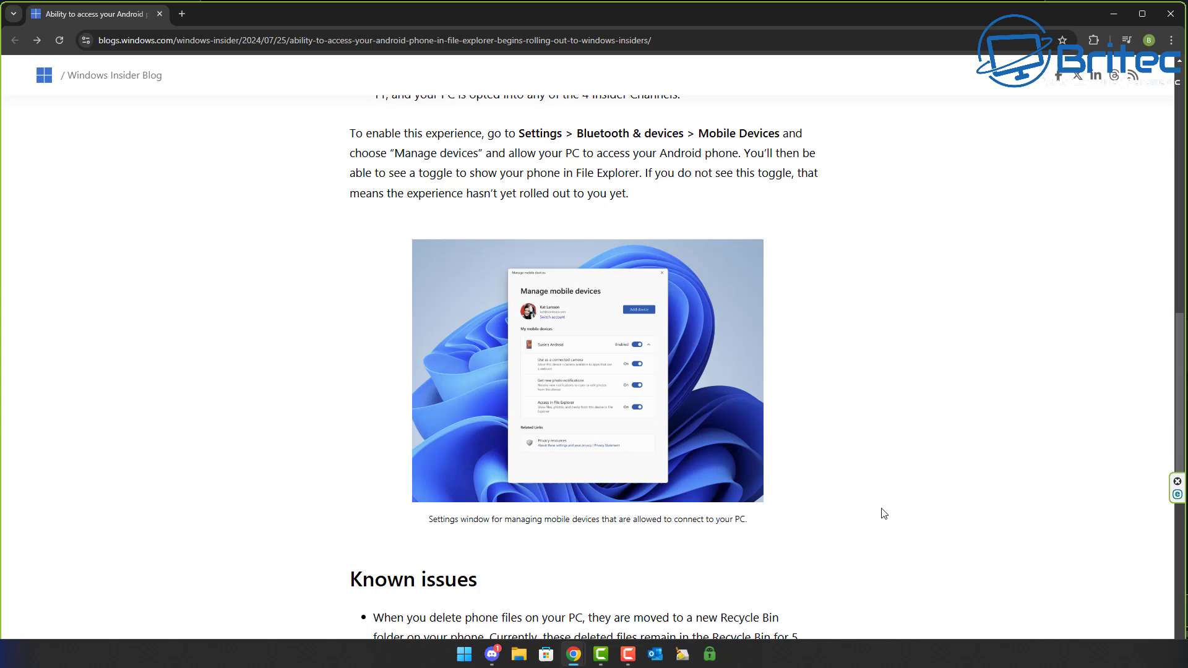
{"action": "left_click", "coordinate": [605, 427]}
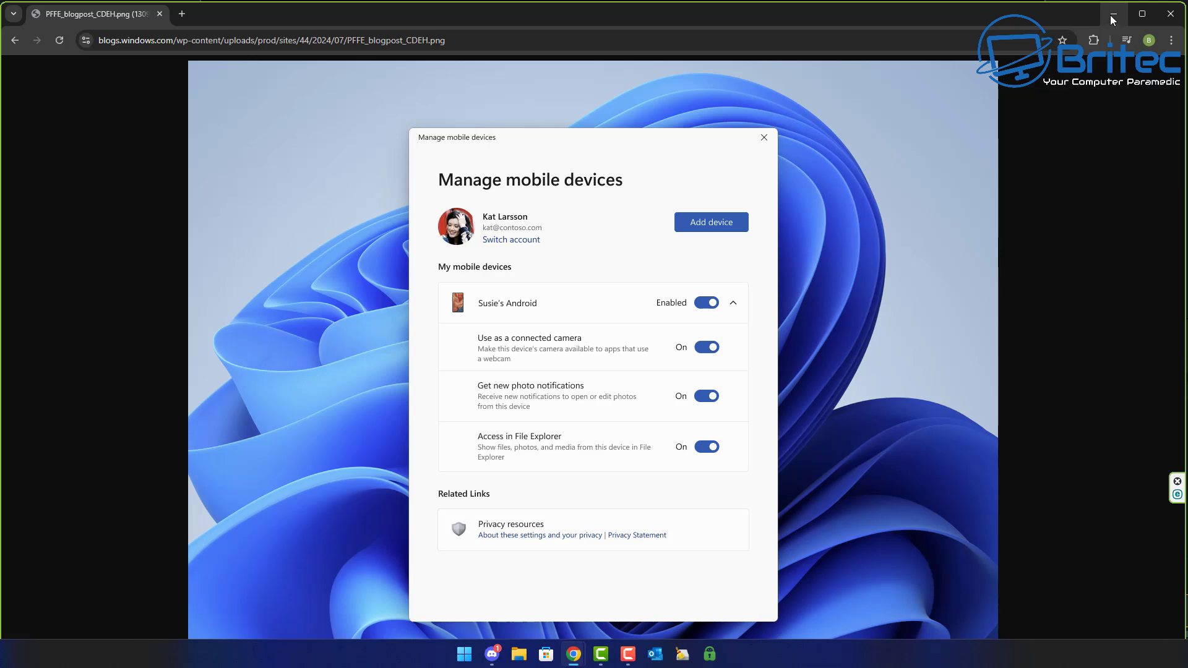
{"action": "left_click", "coordinate": [13, 41]}
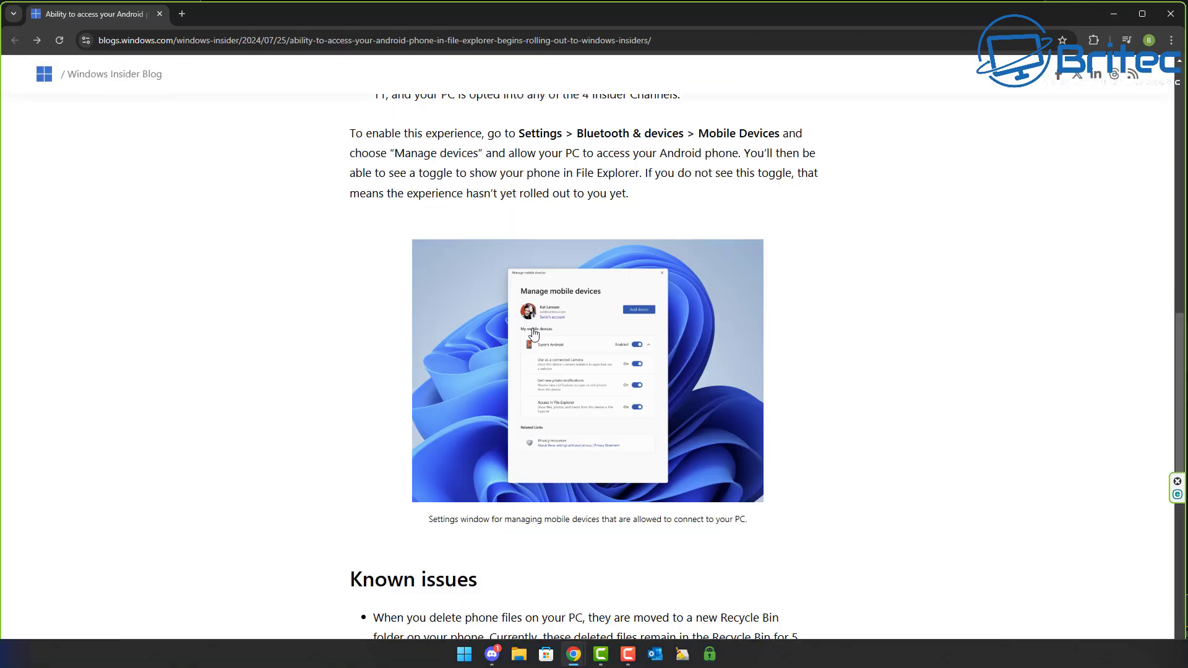
- Scroll the Manage mobile devices page, then launch File Explorer on This PC
{"action": "scroll", "coordinate": [531, 336], "scroll_direction": "down", "scroll_amount": 4}
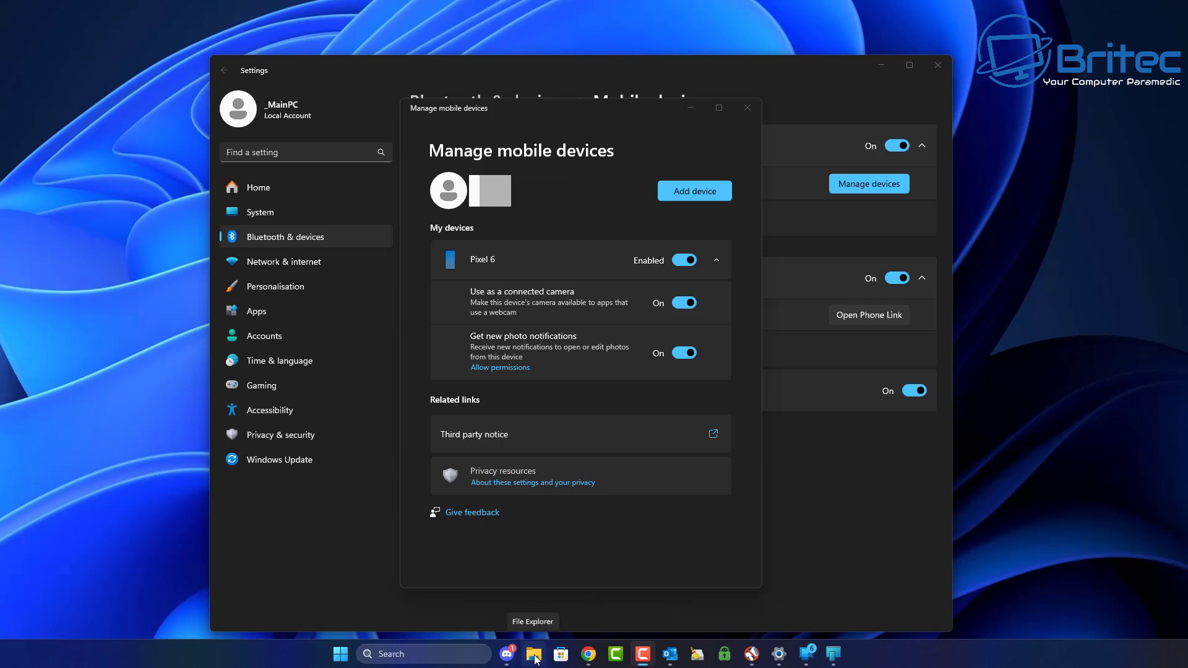
{"action": "left_click", "coordinate": [535, 658]}
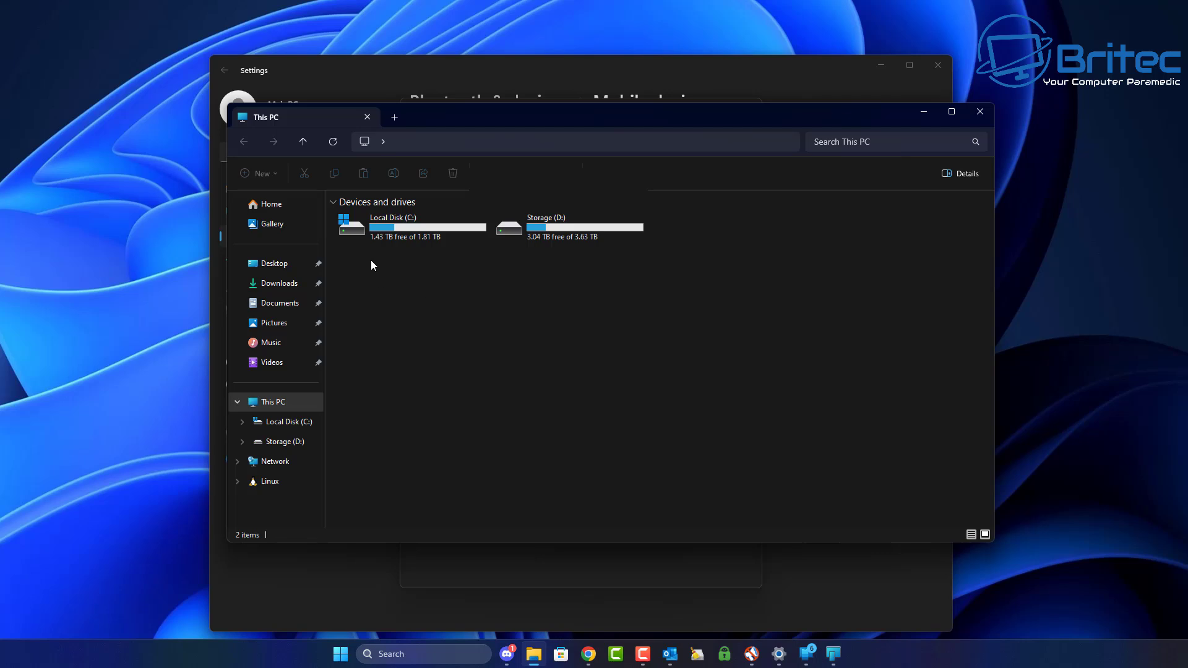
- Close the File Explorer This PC window
{"action": "left_click", "coordinate": [979, 119]}
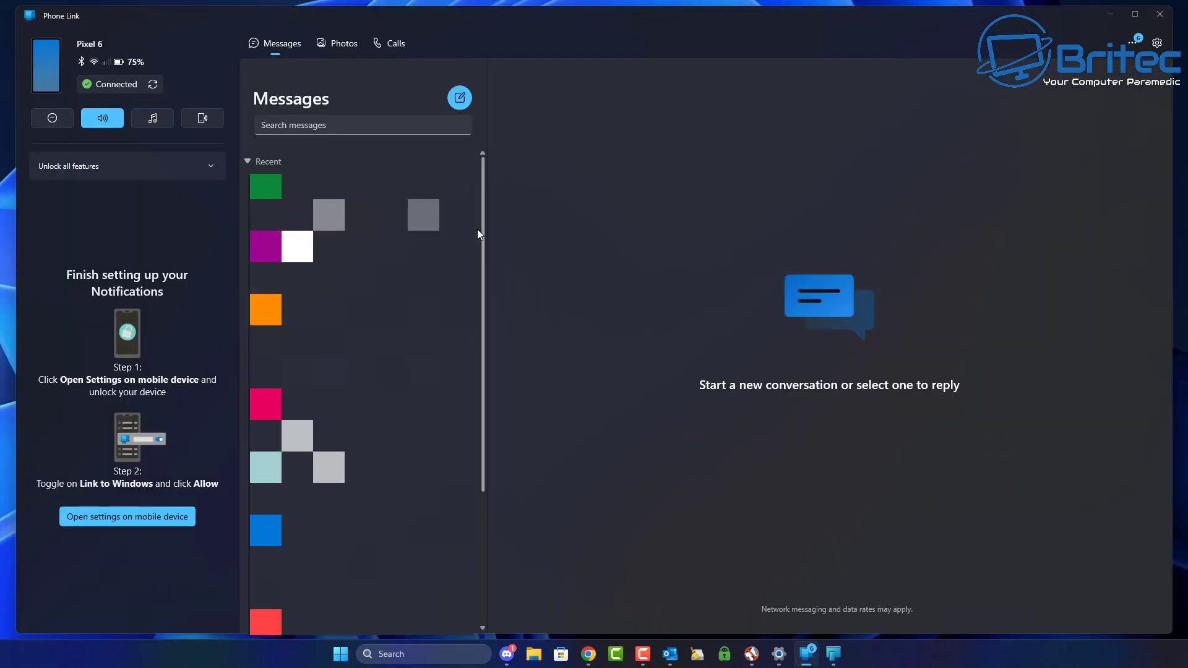
- View the Pixel 6's Photos page in Phone Link, then return to Messages
{"action": "left_click", "coordinate": [348, 42]}
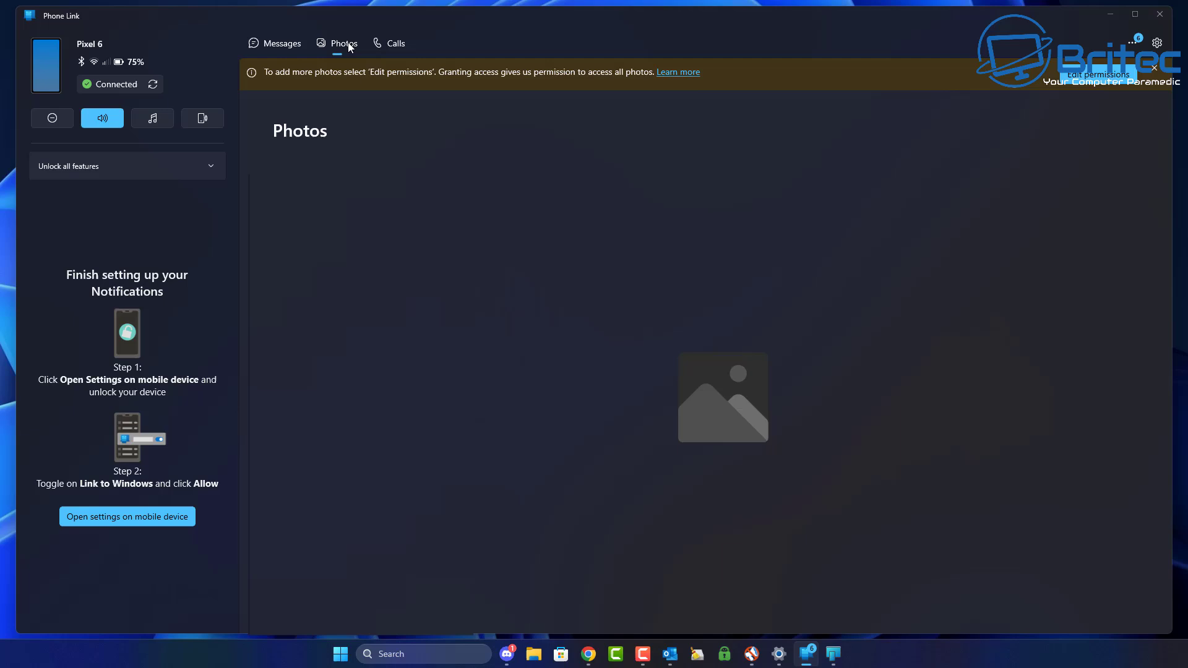
{"action": "left_click", "coordinate": [292, 46]}
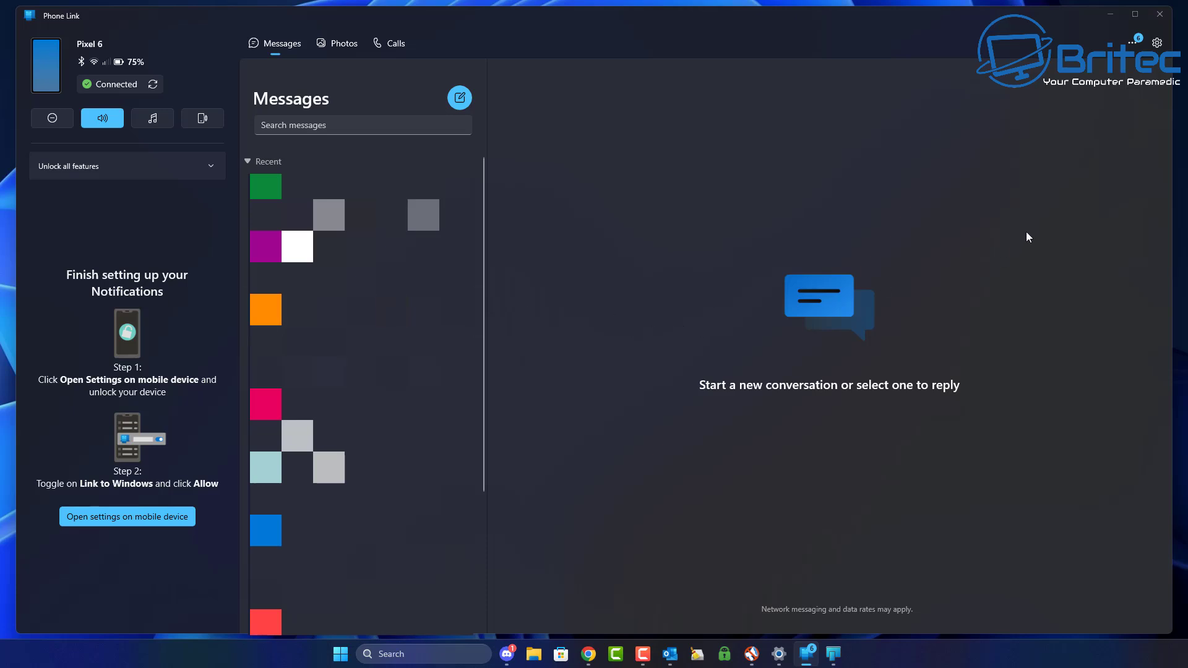
- Switch the Pixel 6 from Enabled to off in Manage mobile devices and confirm
{"action": "left_click", "coordinate": [1111, 17]}
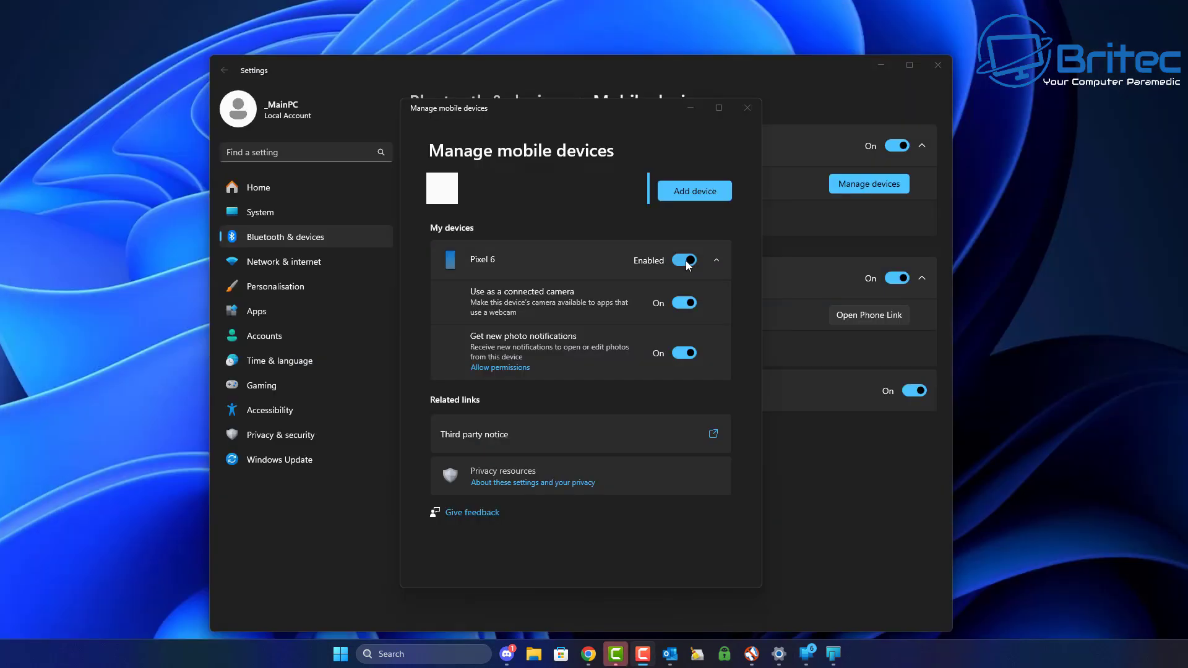
{"action": "left_click", "coordinate": [686, 261]}
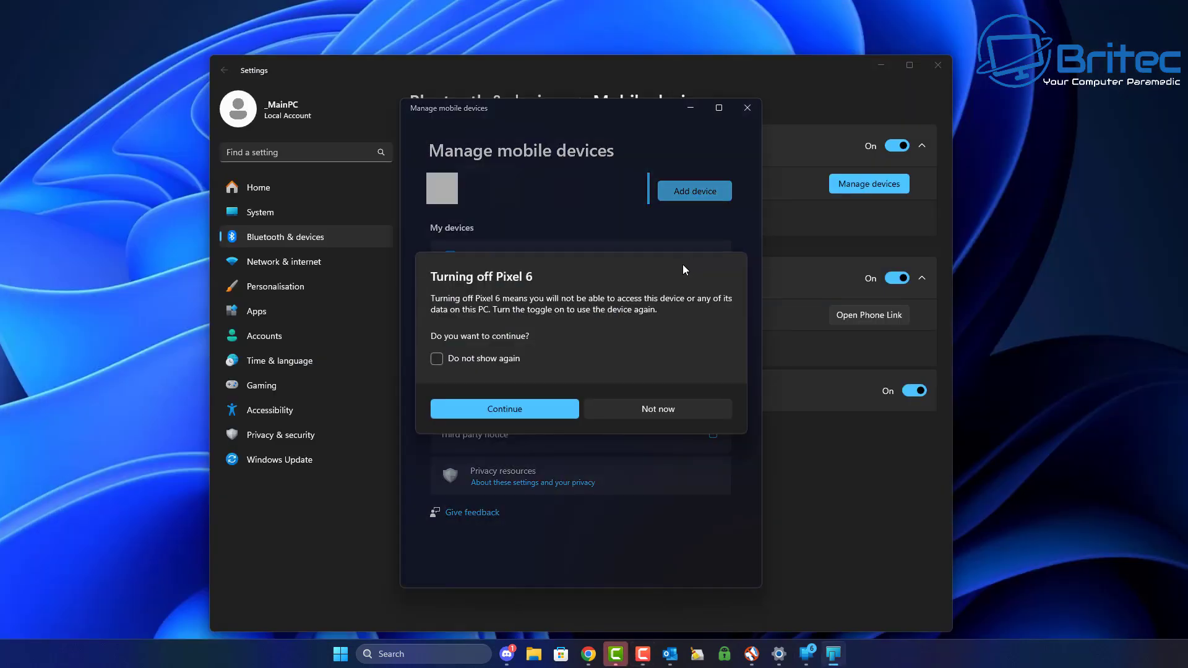
{"action": "left_click", "coordinate": [529, 410]}
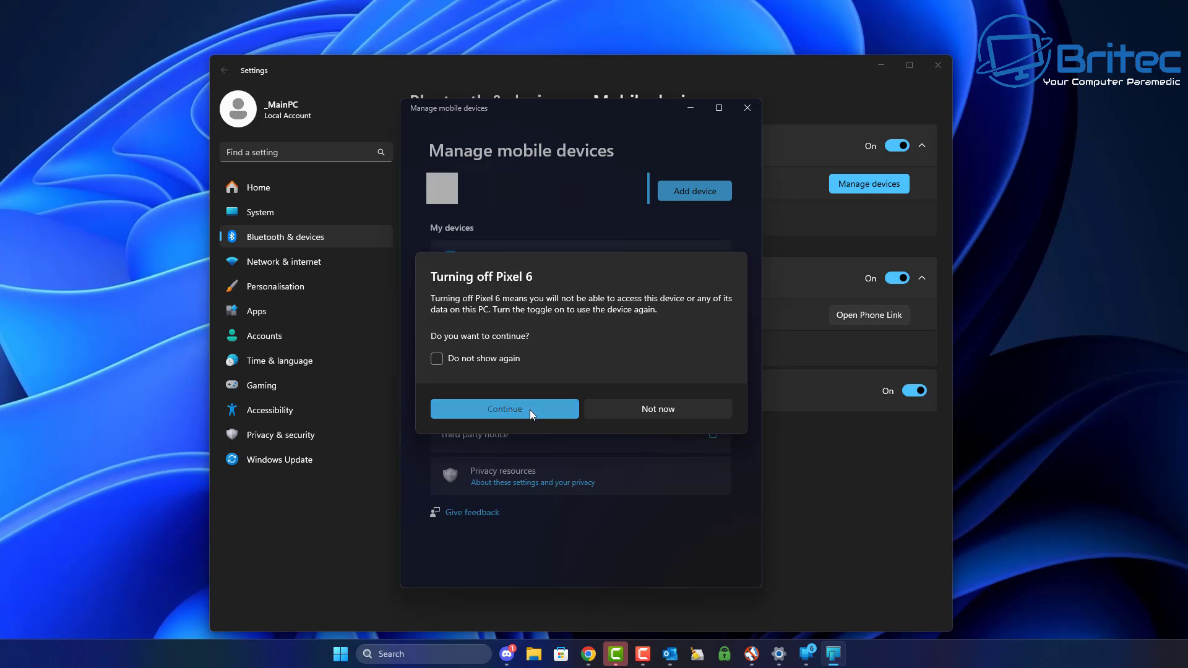